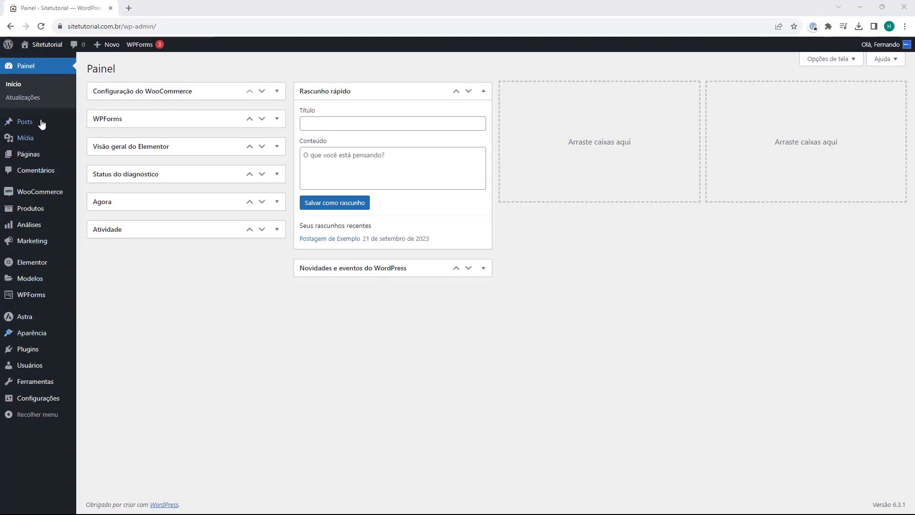
Search the plugin directory for "darven", and install and activate Darven Múltiplos Preços Informativos.
{"action": "mouse_move", "coordinate": [27, 354]}
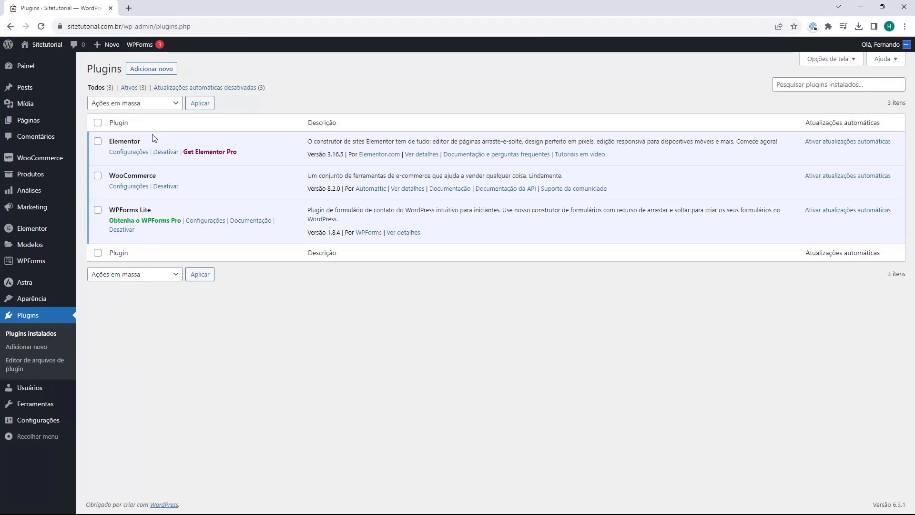
{"action": "left_click", "coordinate": [149, 71]}
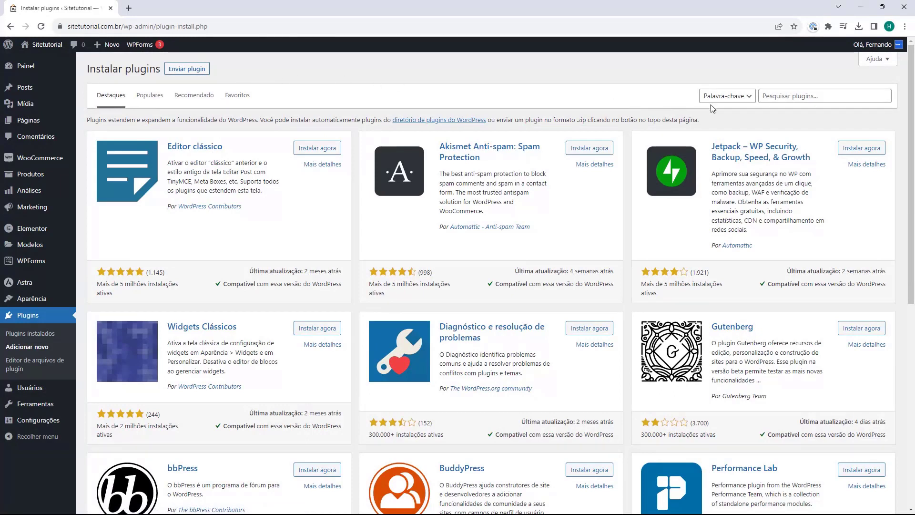
{"action": "left_click", "coordinate": [771, 98]}
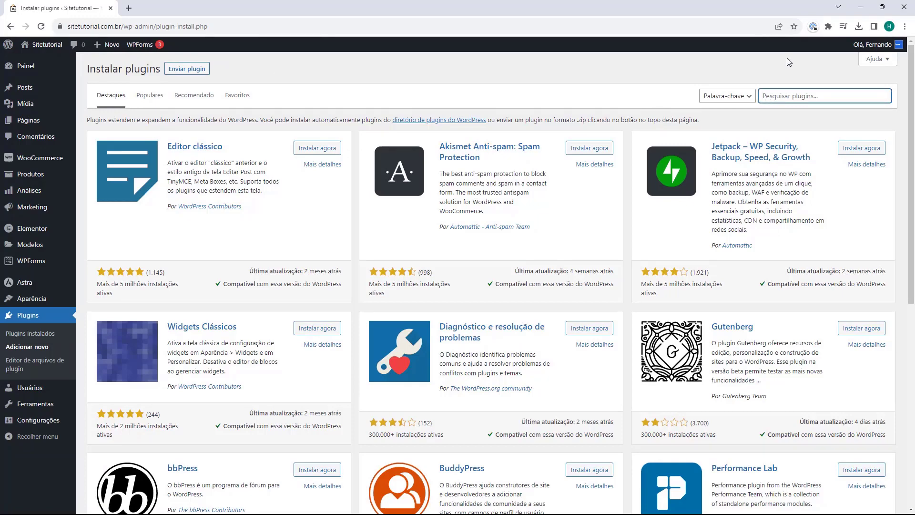
{"action": "type", "text": "darven"}
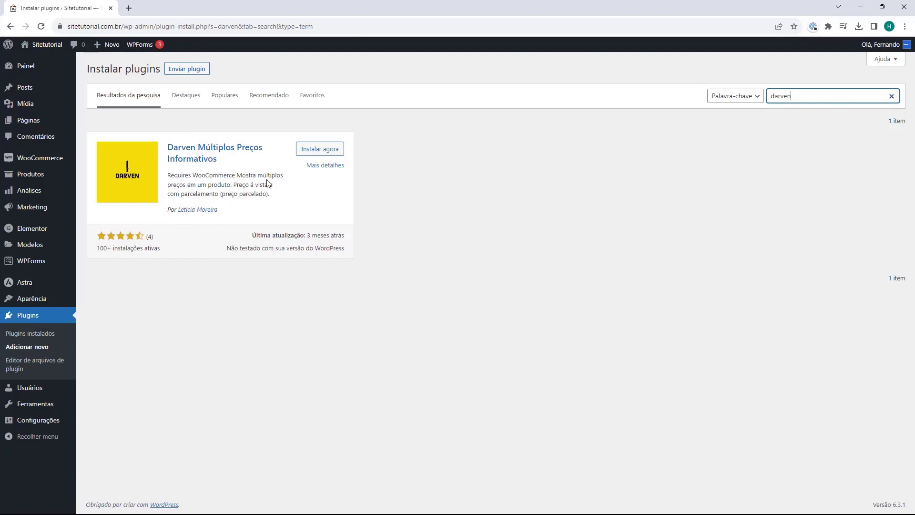
{"action": "left_click", "coordinate": [320, 154]}
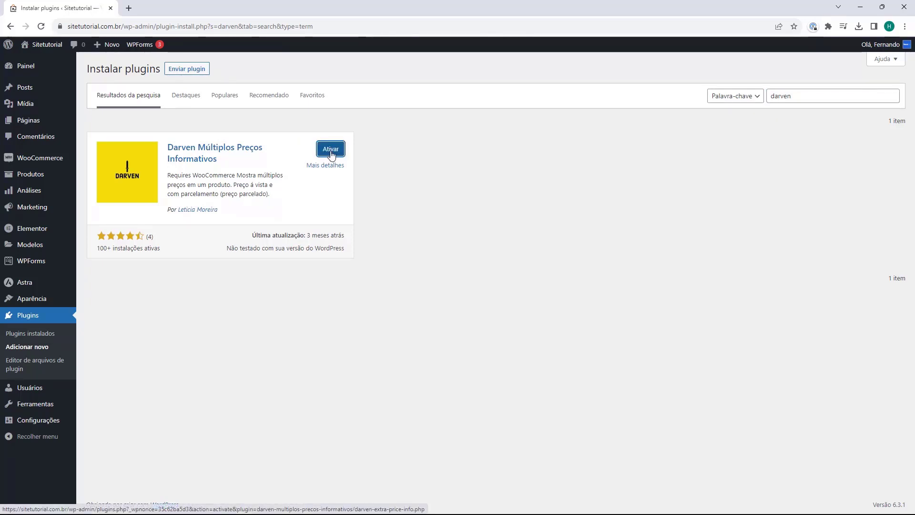
{"action": "left_click", "coordinate": [330, 149]}
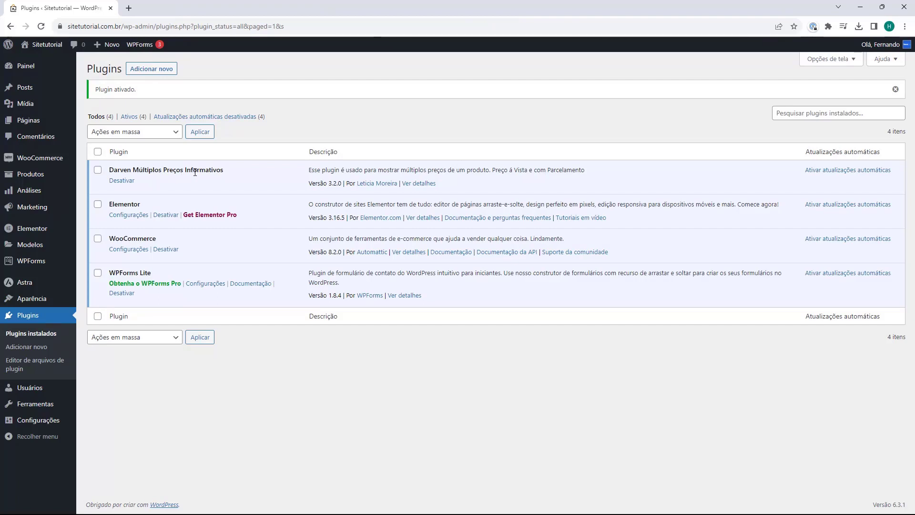
Open WooCommerce's Preço á Vista e com Parcelamento settings and look over the general settings.
{"action": "mouse_move", "coordinate": [55, 166]}
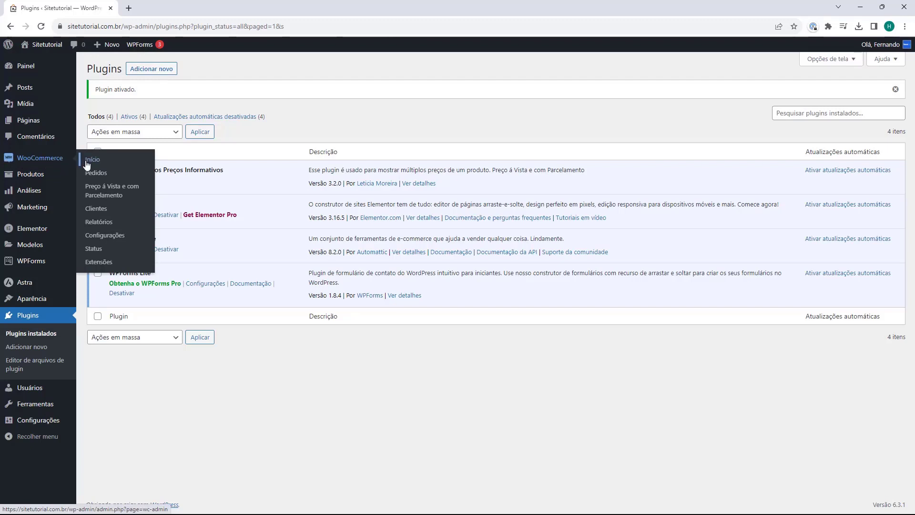
{"action": "left_click", "coordinate": [101, 192]}
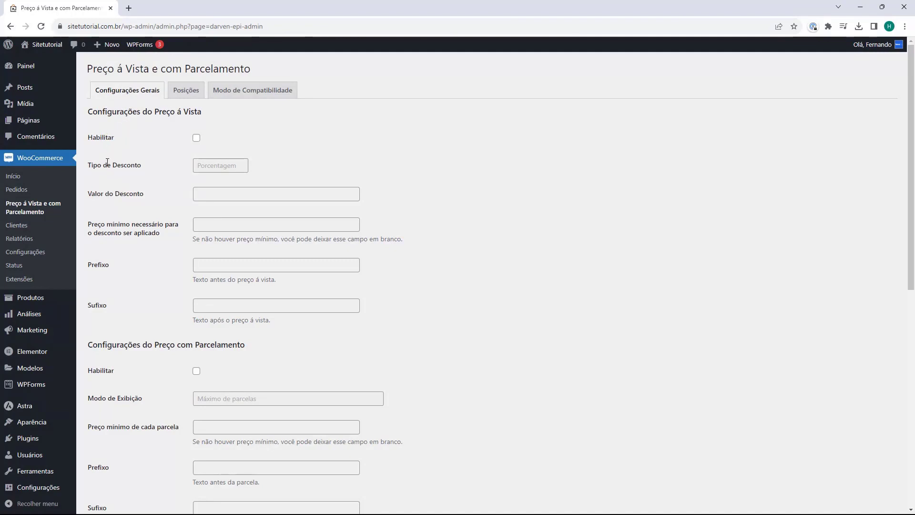
{"action": "scroll", "coordinate": [118, 197], "scroll_direction": "down", "scroll_amount": 1}
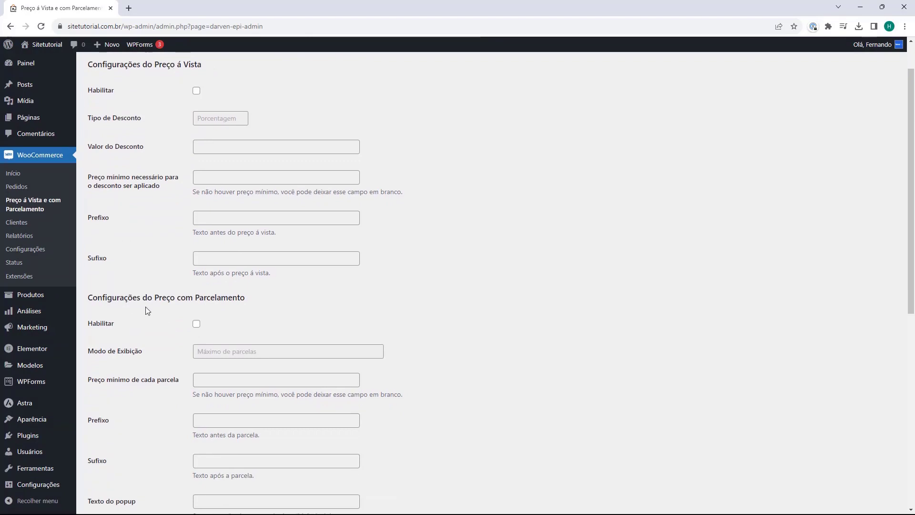
{"action": "scroll", "coordinate": [144, 307], "scroll_direction": "up", "scroll_amount": 1}
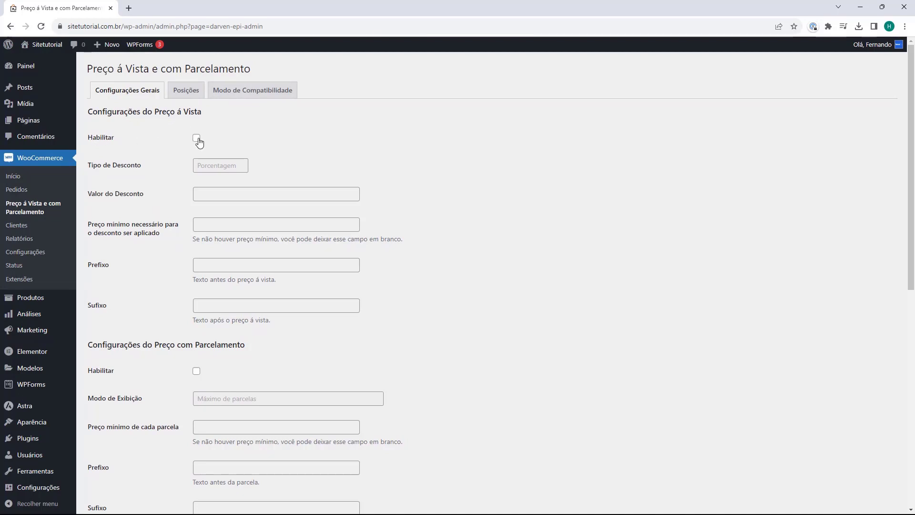
Enable the installment price and set its display mode to "Máximo de parcelas s/juros e um popup sobre cada parcela".
{"action": "scroll", "coordinate": [173, 129], "scroll_direction": "down", "scroll_amount": 4}
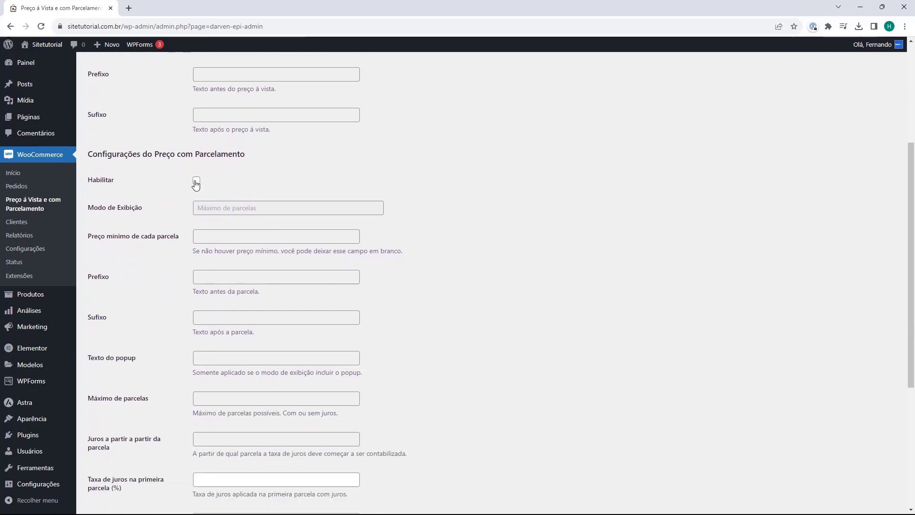
{"action": "left_click", "coordinate": [196, 181]}
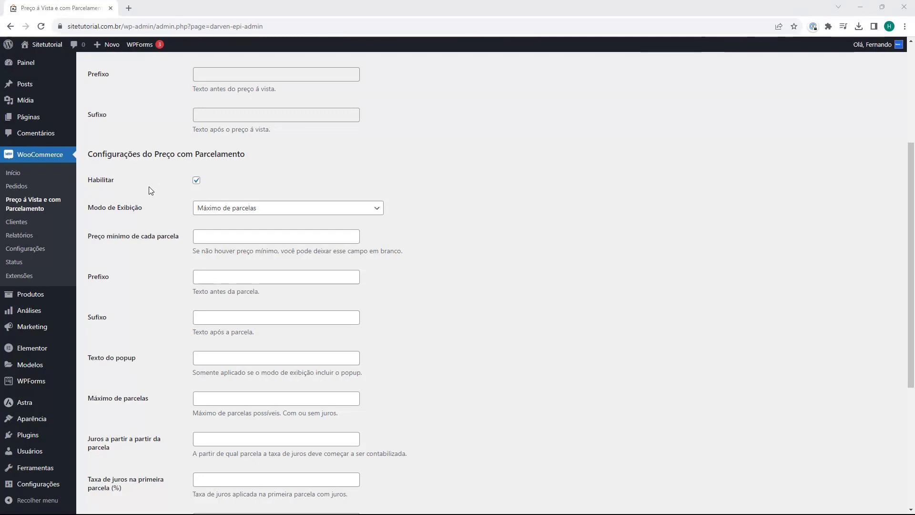
{"action": "left_click", "coordinate": [214, 217]}
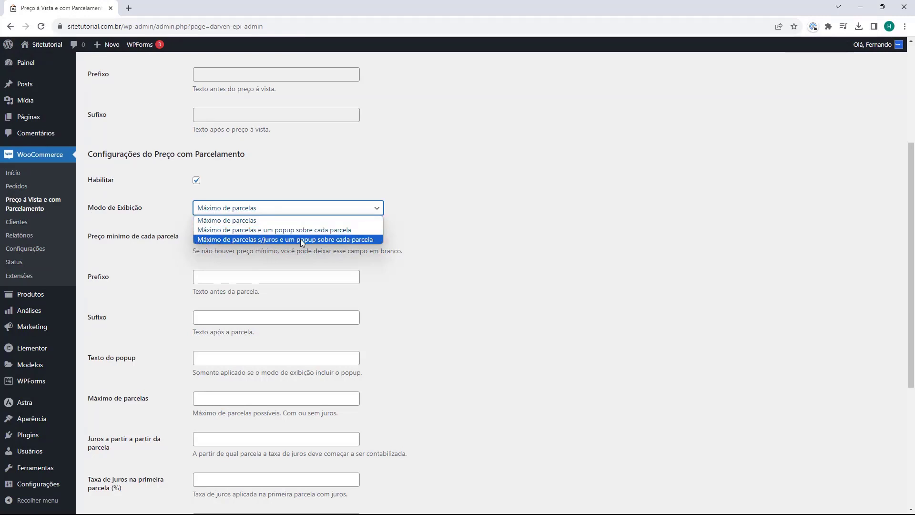
{"action": "left_click", "coordinate": [268, 239]}
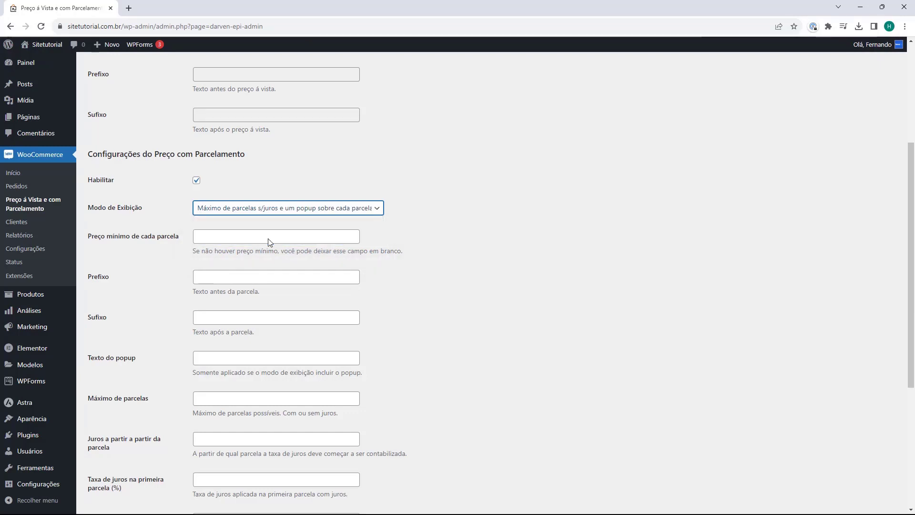
{"action": "left_click", "coordinate": [202, 241]}
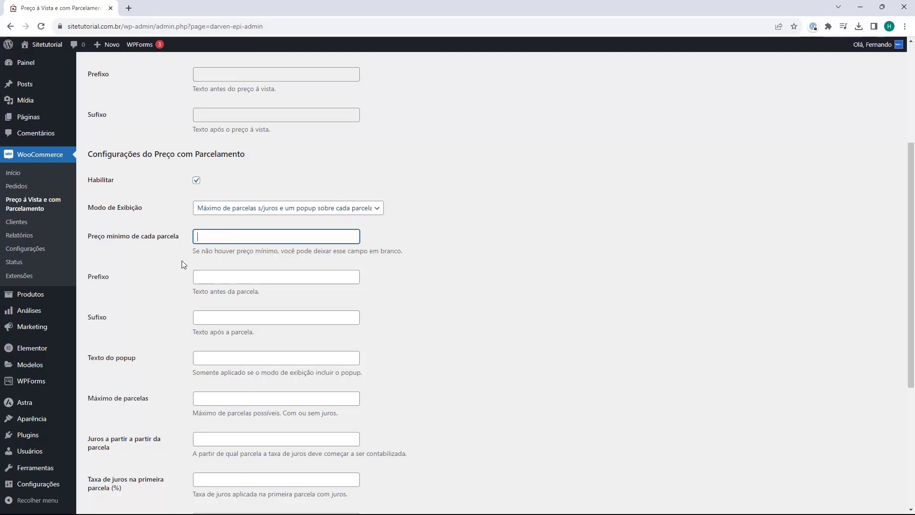
{"action": "left_click", "coordinate": [159, 250]}
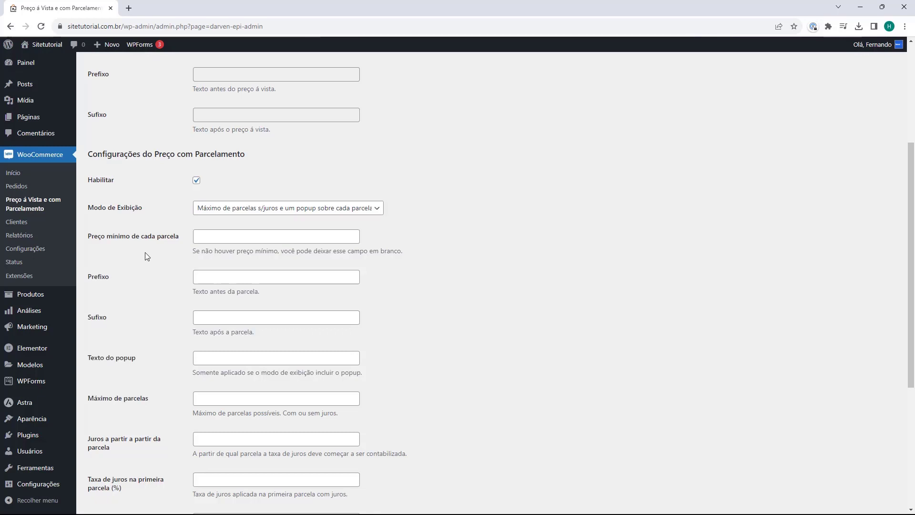
Set the installment price prefix to "Em" and the suffix to "ou em até 12x c/juros -".
{"action": "left_click", "coordinate": [228, 281]}
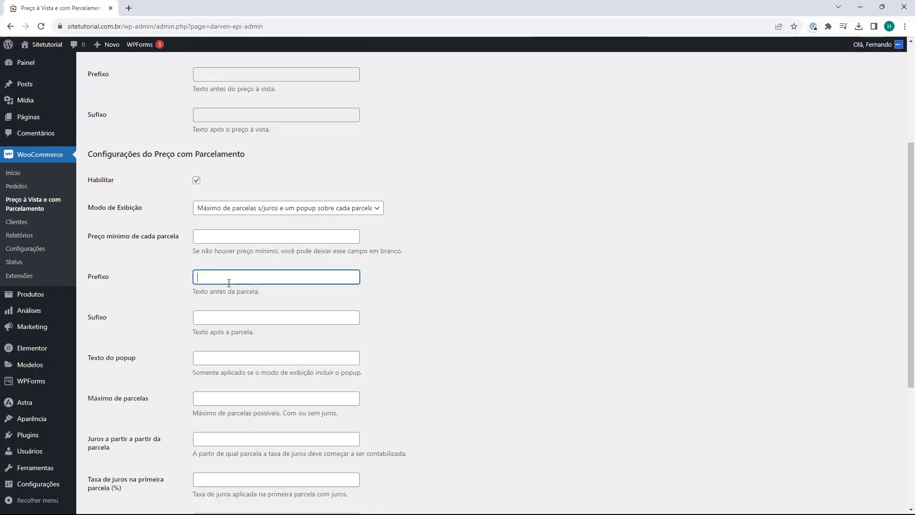
{"action": "type", "text": "Em"}
{"action": "left_click", "coordinate": [167, 311]}
{"action": "left_click", "coordinate": [211, 322]}
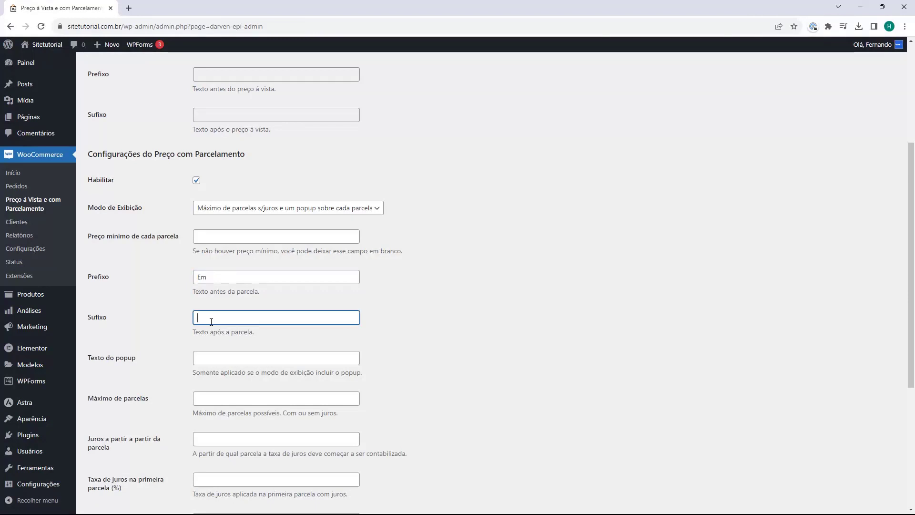
{"action": "type", "text": "ou em até 12x c/juros"}
{"action": "type", "text": "-"}
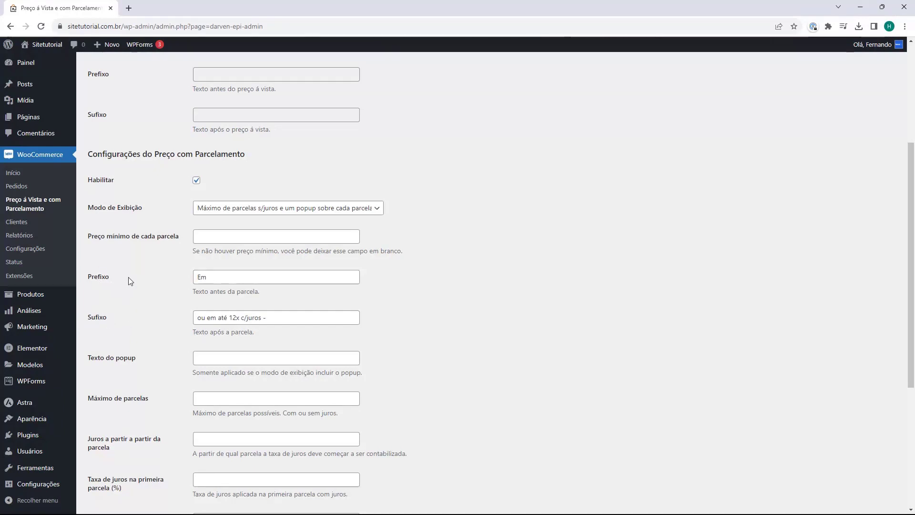
Set the installment popup text to "Ver Parcelas".
{"action": "scroll", "coordinate": [123, 275], "scroll_direction": "down", "scroll_amount": 1}
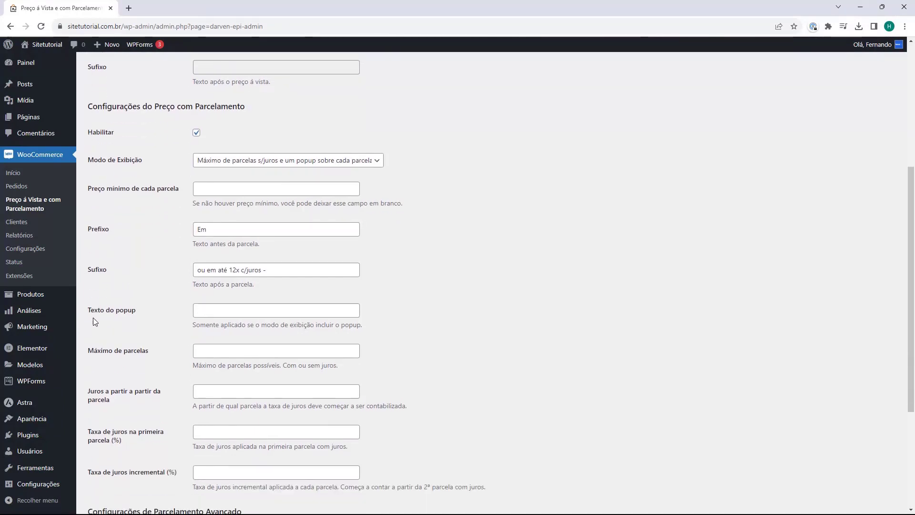
{"action": "scroll", "coordinate": [85, 315], "scroll_direction": "down", "scroll_amount": 1}
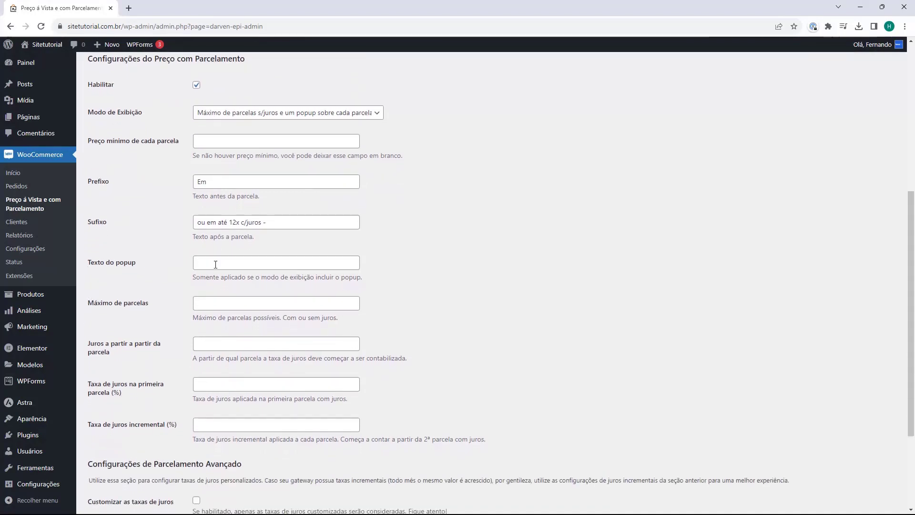
{"action": "left_click", "coordinate": [243, 267]}
{"action": "type", "text": "V"}
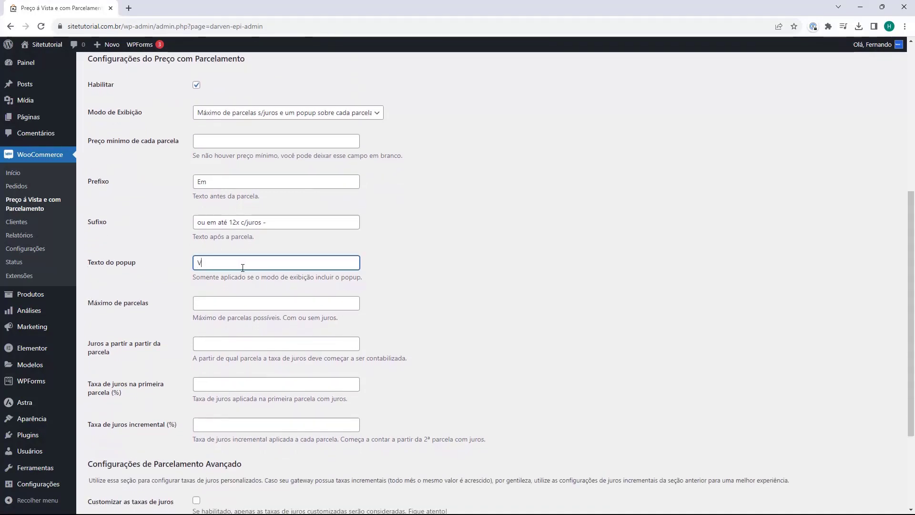
{"action": "type", "text": "er Parcelas"}
{"action": "key", "text": "BackSpace"}
{"action": "type", "text": "as"}
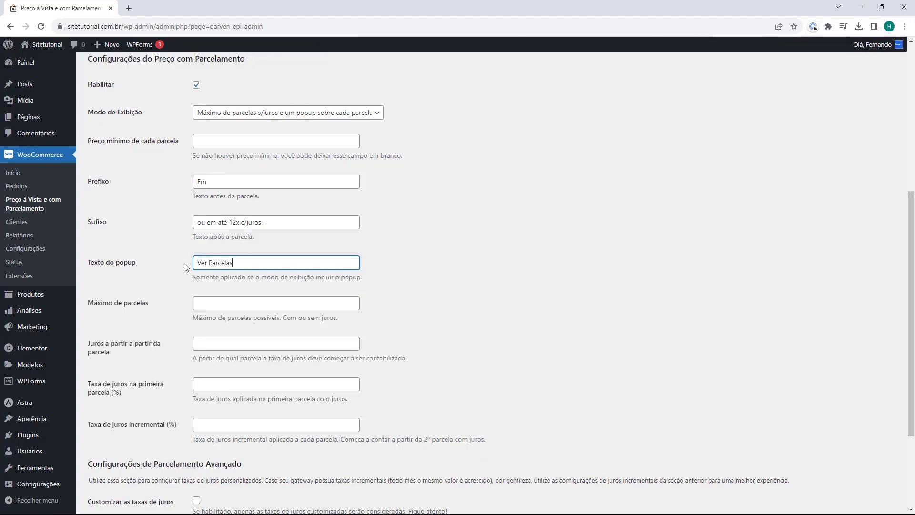
Set the maximum number of installments to 12 and make interest start from installment 2.
{"action": "scroll", "coordinate": [172, 249], "scroll_direction": "down", "scroll_amount": 1}
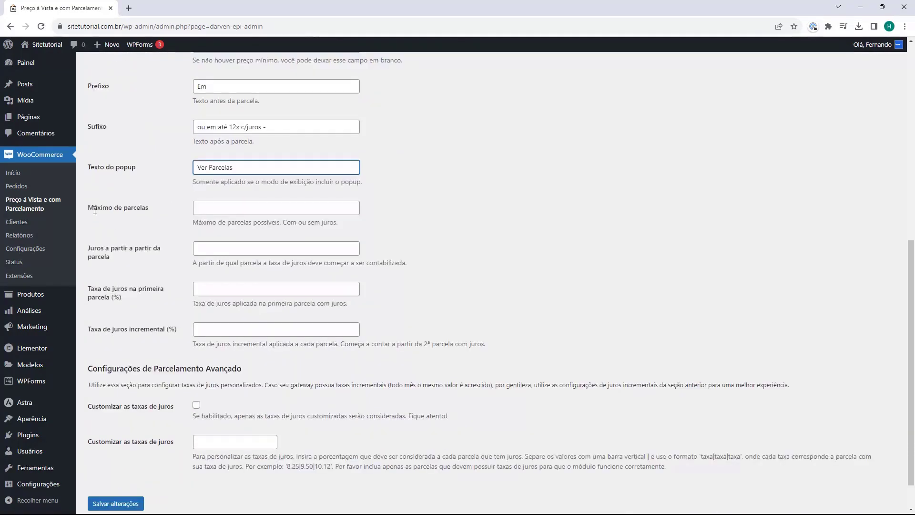
{"action": "left_click", "coordinate": [208, 211]}
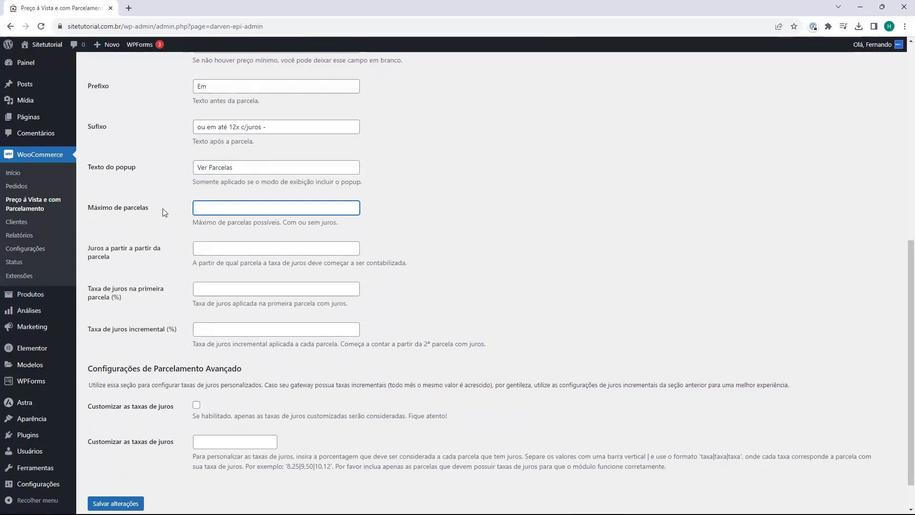
{"action": "type", "text": "12"}
{"action": "left_click", "coordinate": [237, 253]}
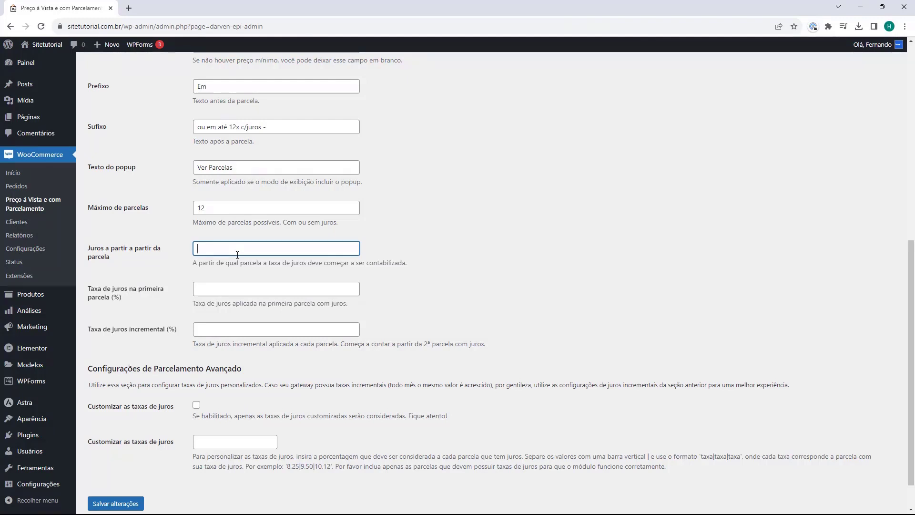
{"action": "type", "text": "4"}
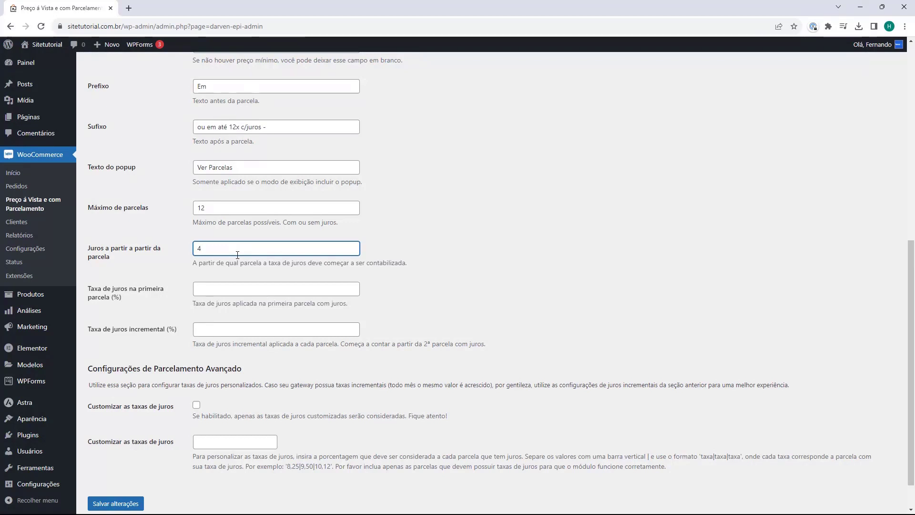
{"action": "key", "text": "BackSpace"}
{"action": "type", "text": "2"}
Enable customized interest rates in the advanced installment settings.
{"action": "scroll", "coordinate": [170, 261], "scroll_direction": "down", "scroll_amount": 1}
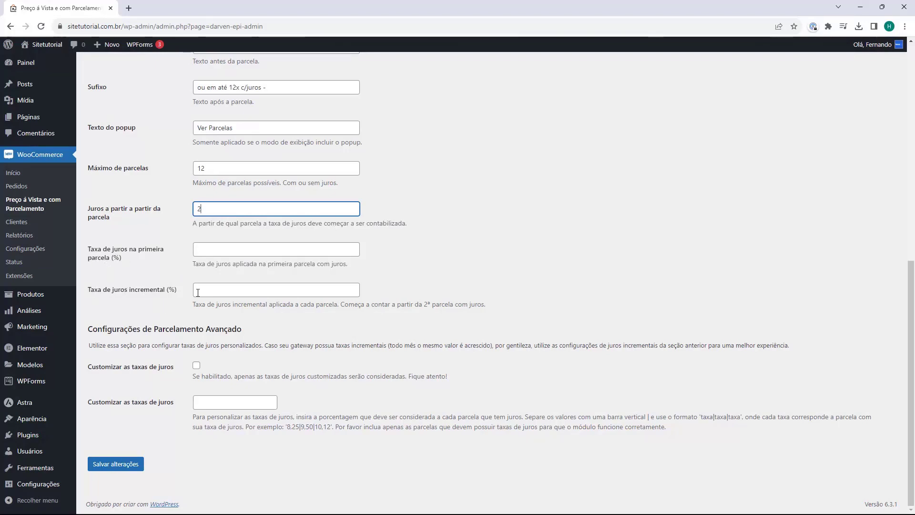
{"action": "left_click", "coordinate": [180, 250]}
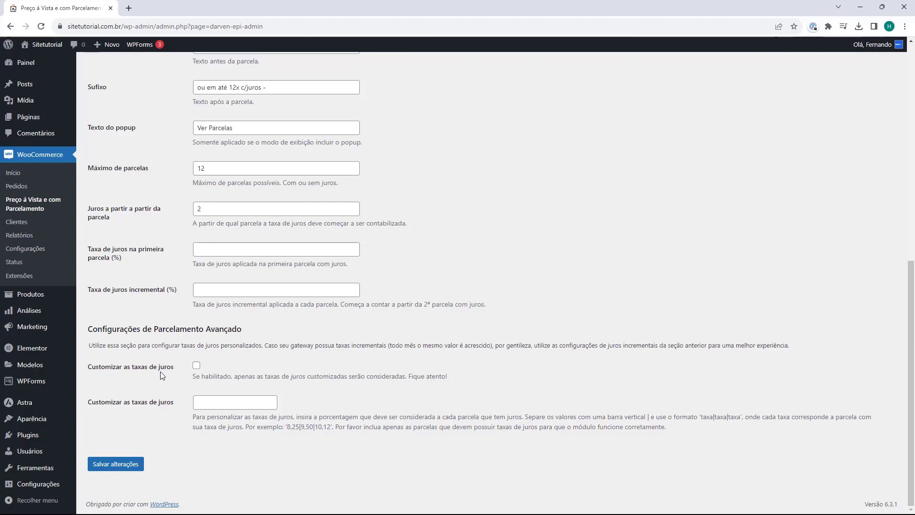
{"action": "left_click", "coordinate": [197, 365]}
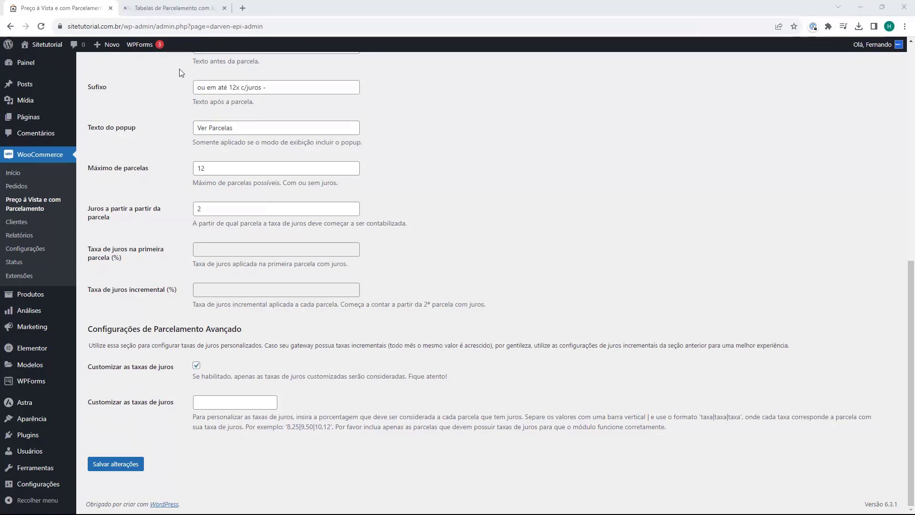
Switch to the host2b article and examine its installment rate tables for Mercado Pago, Appmax, Cartpanda Pay and Pagseguro.
{"action": "key", "text": "ctrl+Tab"}
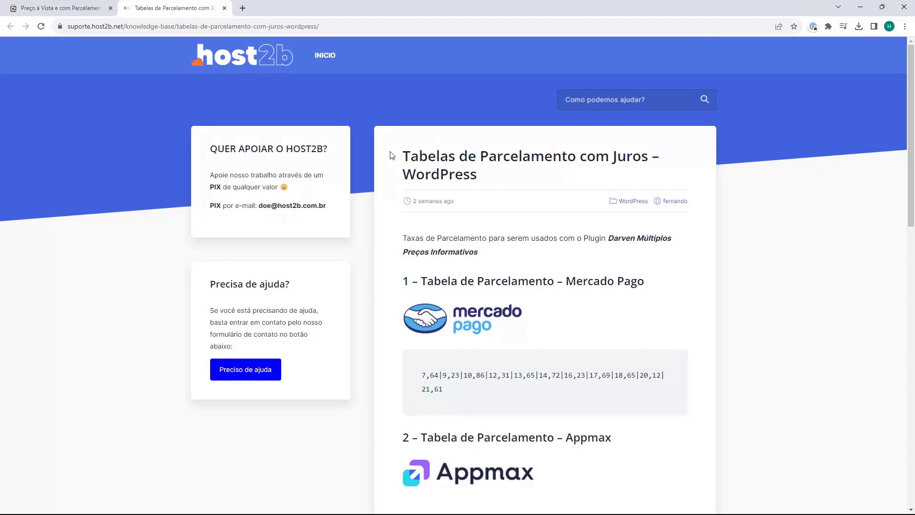
{"action": "scroll", "coordinate": [391, 155], "scroll_direction": "down", "scroll_amount": 3}
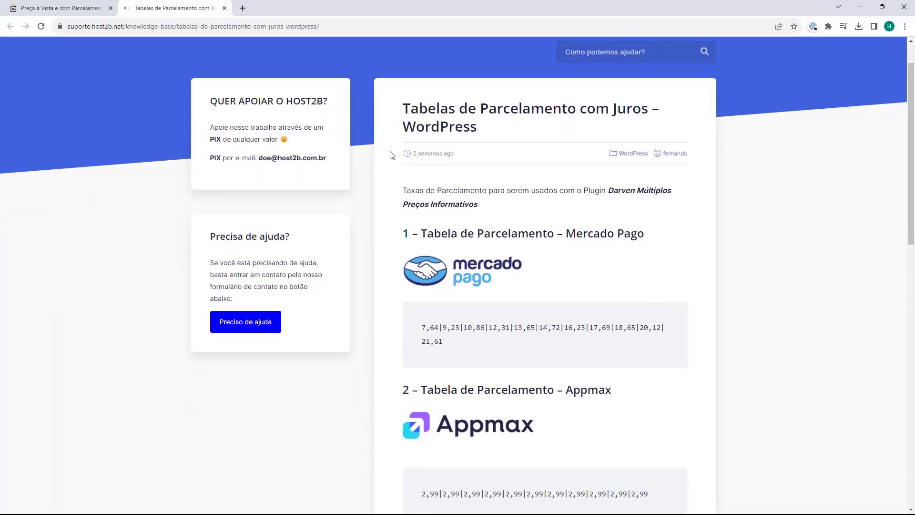
{"action": "scroll", "coordinate": [401, 184], "scroll_direction": "down", "scroll_amount": 1}
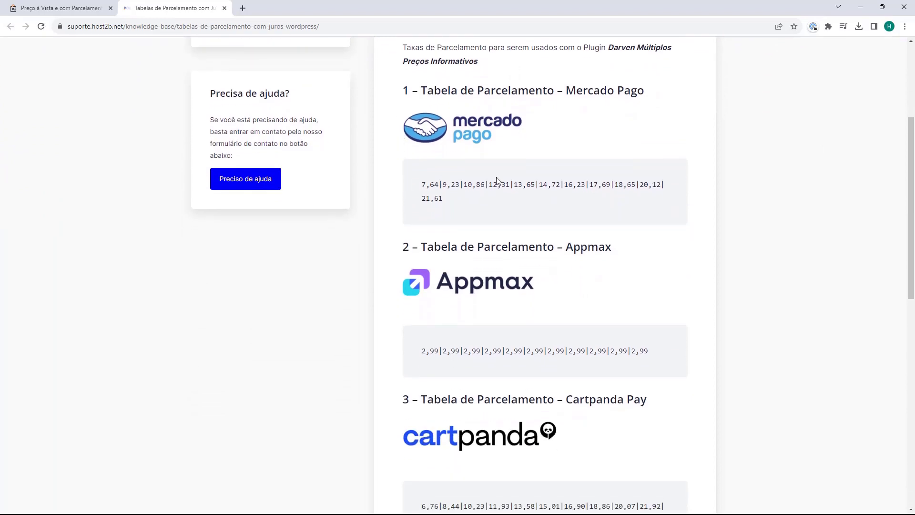
{"action": "scroll", "coordinate": [429, 160], "scroll_direction": "down", "scroll_amount": 1}
{"action": "scroll", "coordinate": [381, 226], "scroll_direction": "down", "scroll_amount": 6}
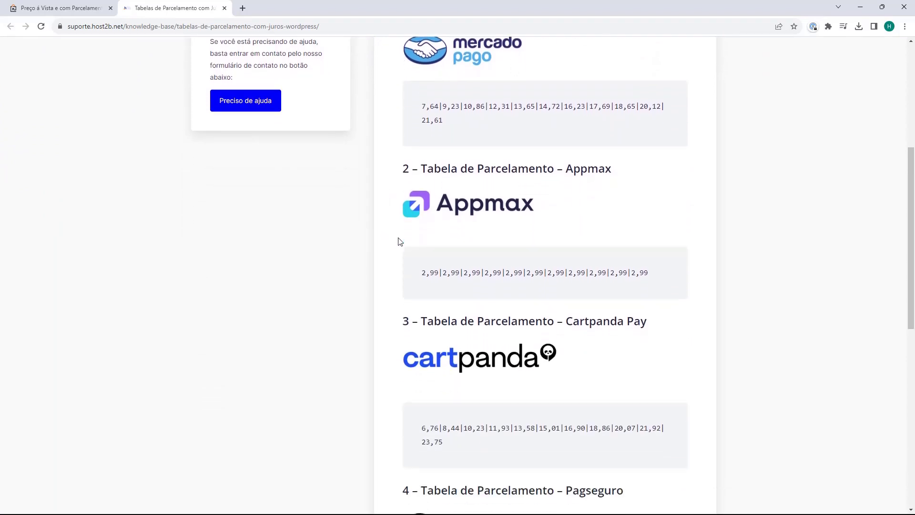
{"action": "scroll", "coordinate": [392, 218], "scroll_direction": "down", "scroll_amount": 1}
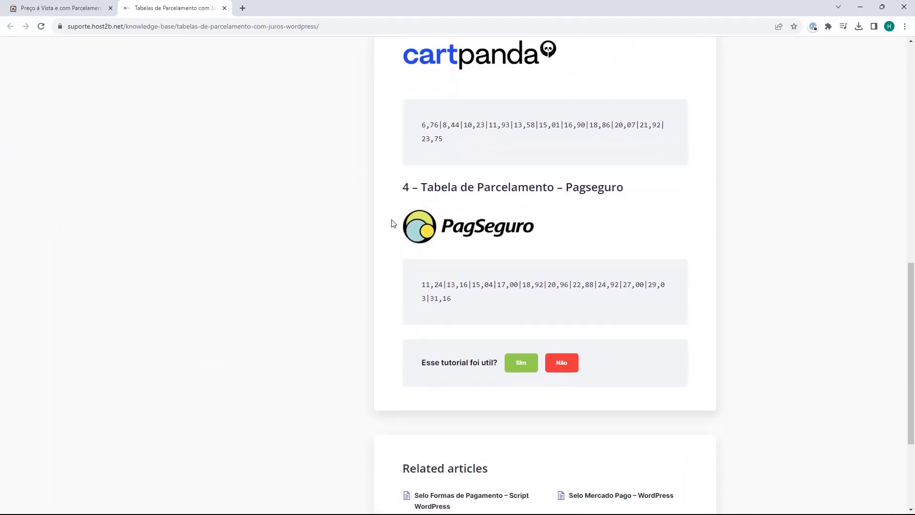
{"action": "scroll", "coordinate": [392, 225], "scroll_direction": "up", "scroll_amount": 3}
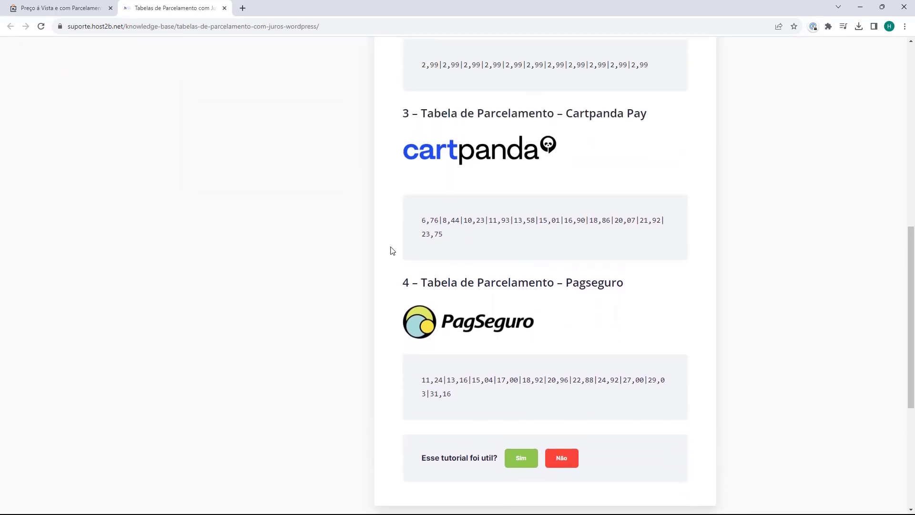
{"action": "scroll", "coordinate": [392, 250], "scroll_direction": "up", "scroll_amount": 6}
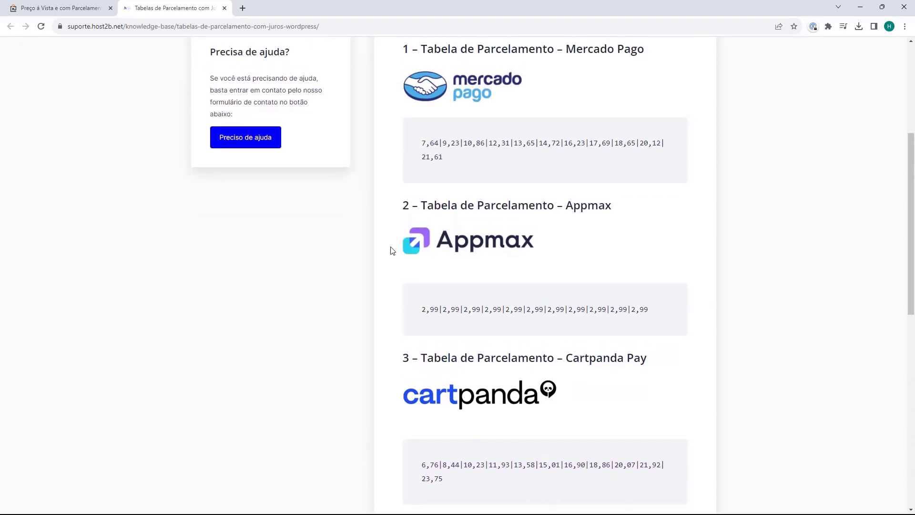
{"action": "scroll", "coordinate": [392, 250], "scroll_direction": "down", "scroll_amount": 6}
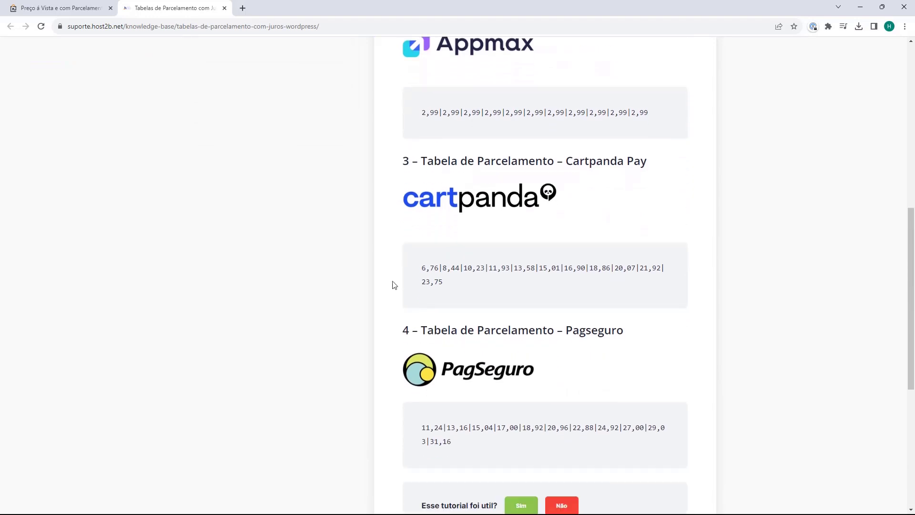
{"action": "scroll", "coordinate": [395, 286], "scroll_direction": "up", "scroll_amount": 2}
{"action": "scroll", "coordinate": [395, 301], "scroll_direction": "up", "scroll_amount": 6}
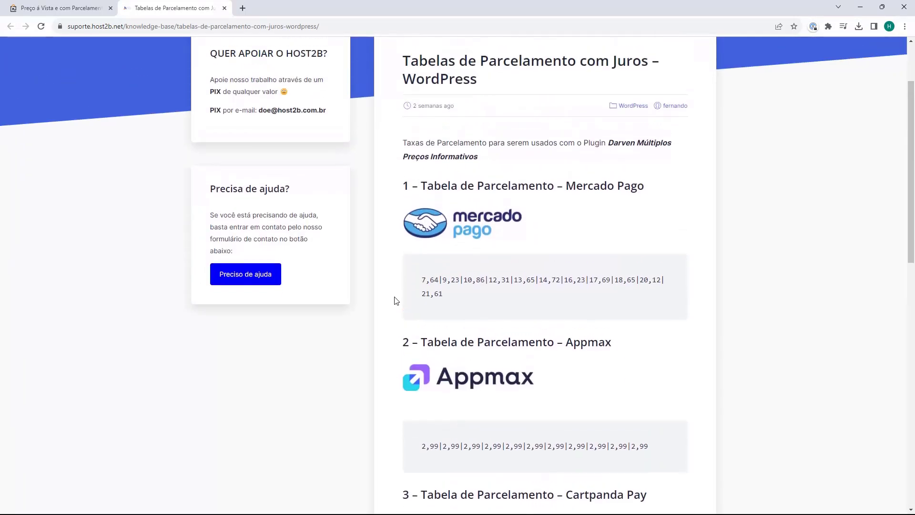
{"action": "scroll", "coordinate": [390, 297], "scroll_direction": "up", "scroll_amount": 1}
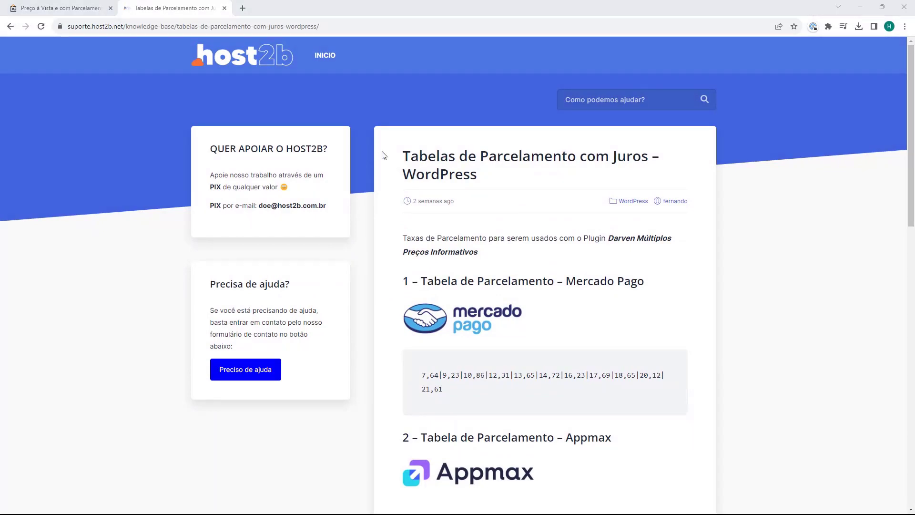
Select the full Cartpanda Pay rate string, from 6,76 to 23,75, in the article's third installment table.
{"action": "scroll", "coordinate": [390, 156], "scroll_direction": "down", "scroll_amount": 4}
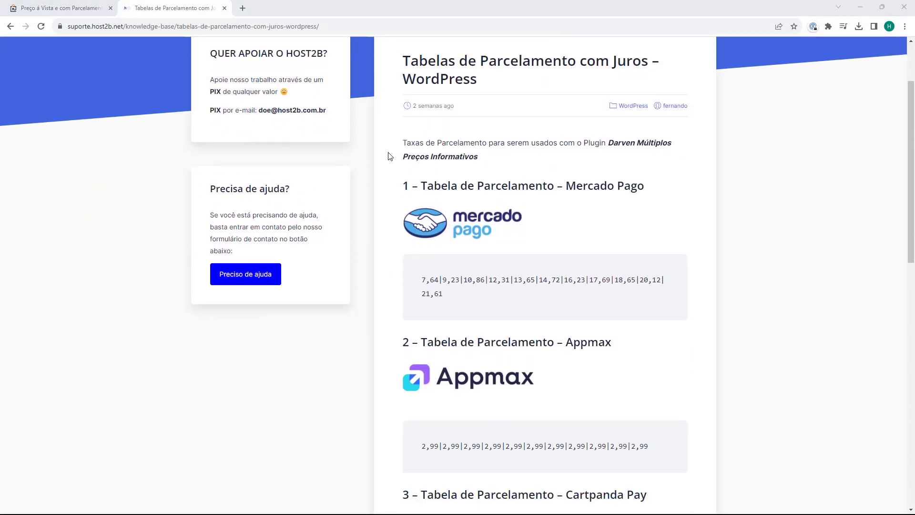
{"action": "scroll", "coordinate": [390, 156], "scroll_direction": "down", "scroll_amount": 4}
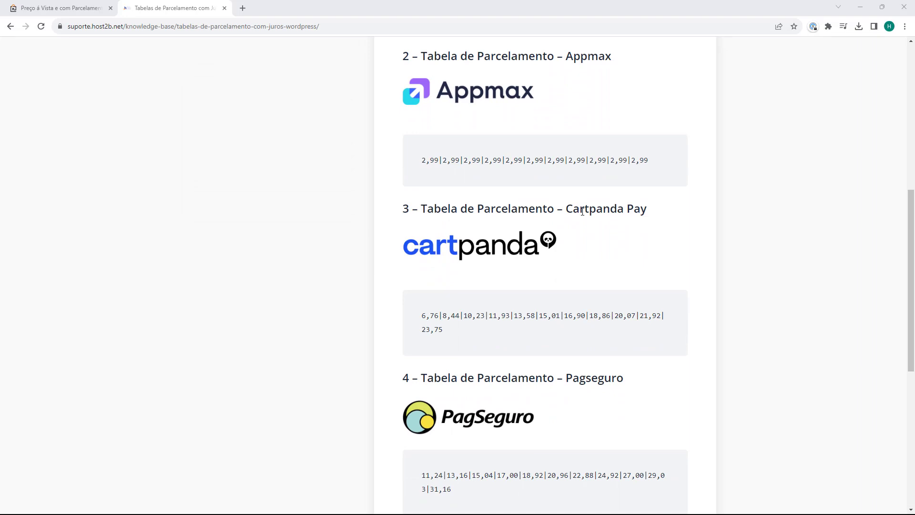
{"action": "left_click", "coordinate": [420, 319]}
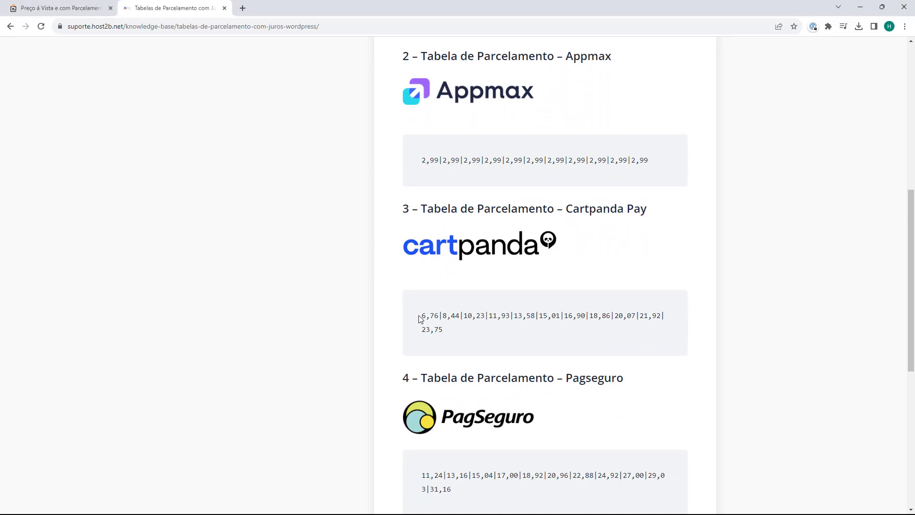
{"action": "left_click_drag", "start_coordinate": [420, 319], "coordinate": [443, 328]}
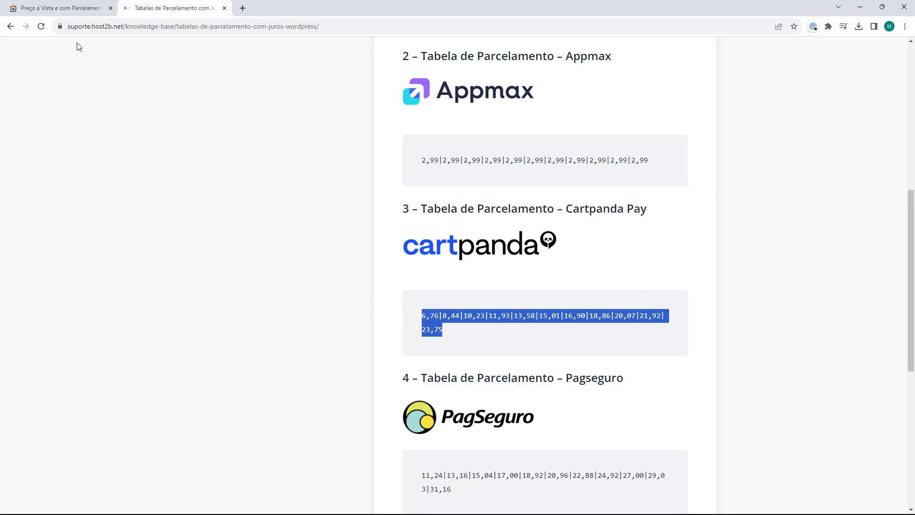
Return to the plugin settings and paste the copied rate string as the customized interest rates.
{"action": "left_click", "coordinate": [66, 11]}
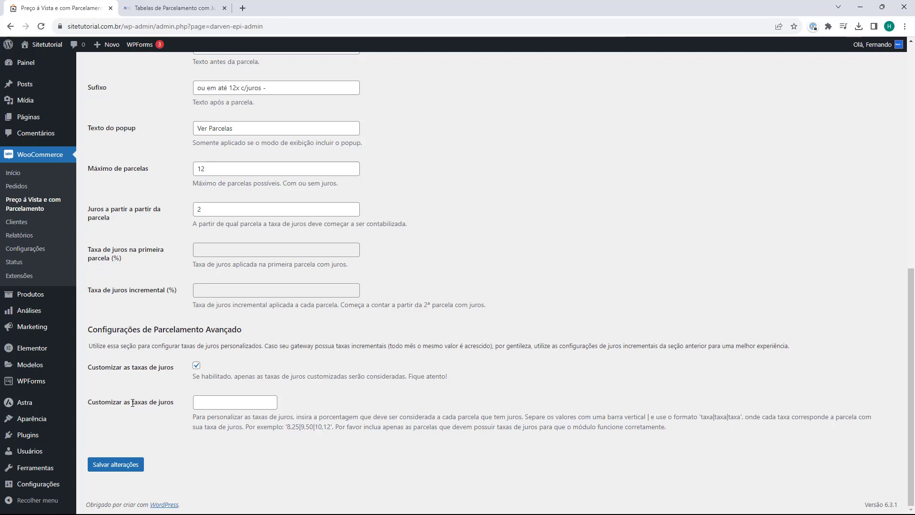
{"action": "left_click", "coordinate": [203, 407]}
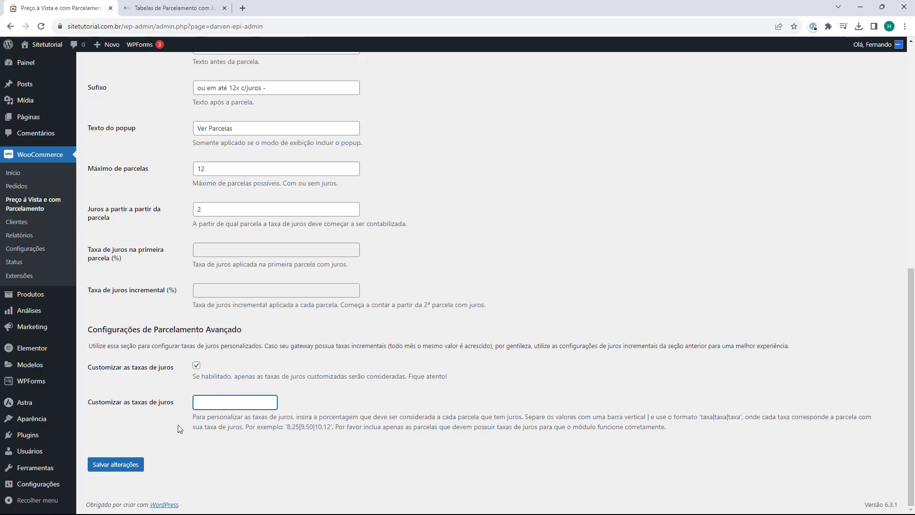
{"action": "key", "text": "ctrl+v"}
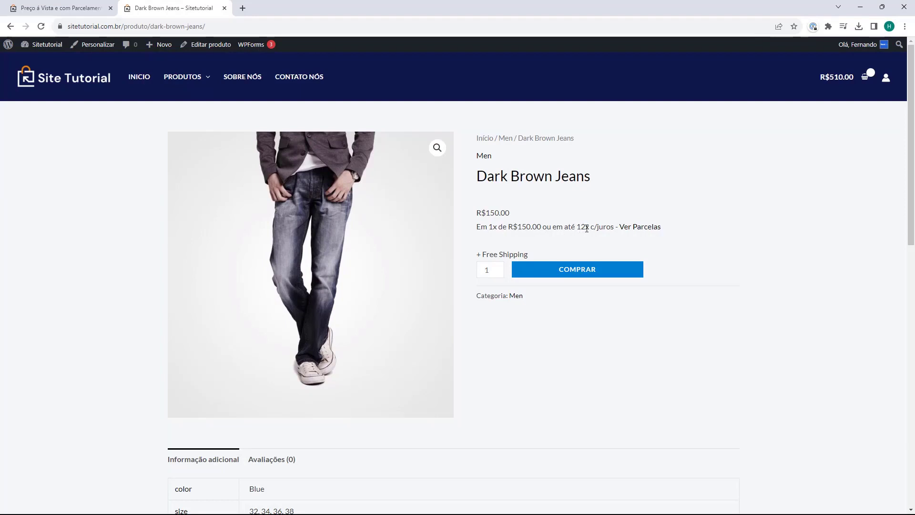
Open the "Ver Parcelas" popup on the Dark Brown Jeans product page to check the installment values.
{"action": "left_click", "coordinate": [637, 227]}
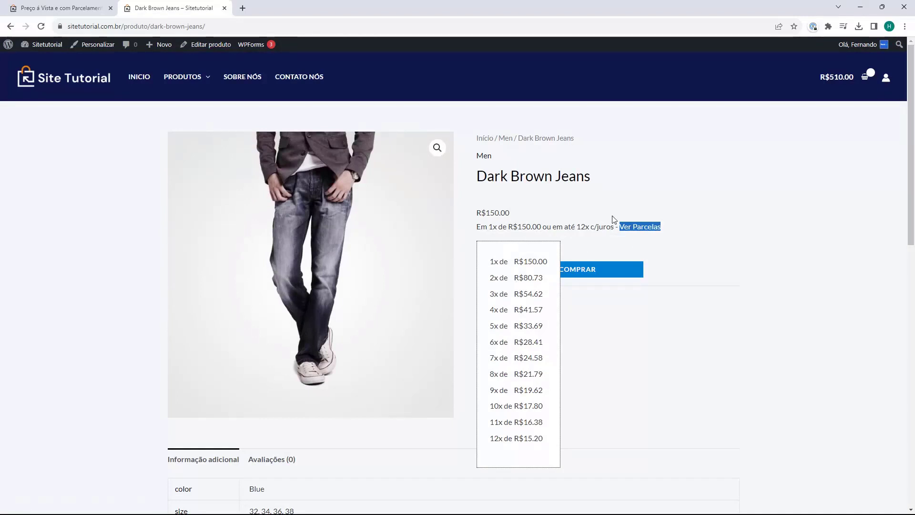
{"action": "left_click", "coordinate": [632, 227]}
{"action": "left_click", "coordinate": [632, 228]}
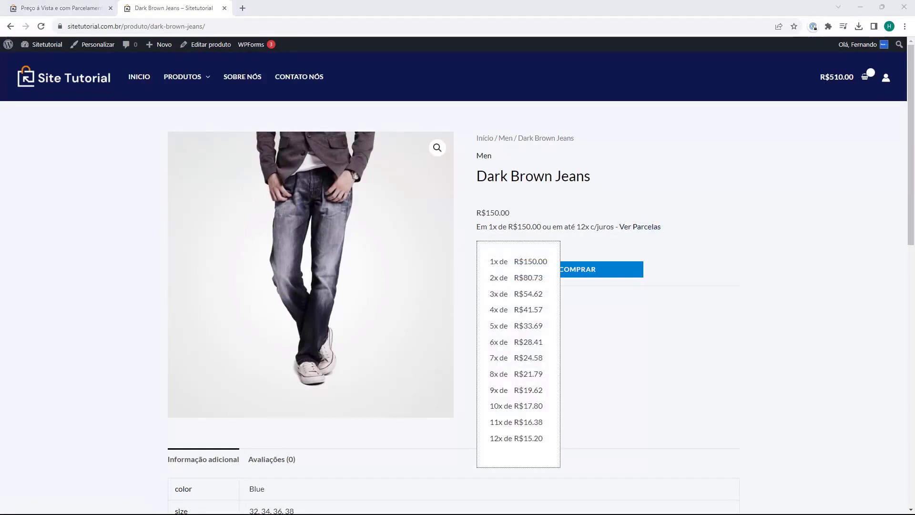